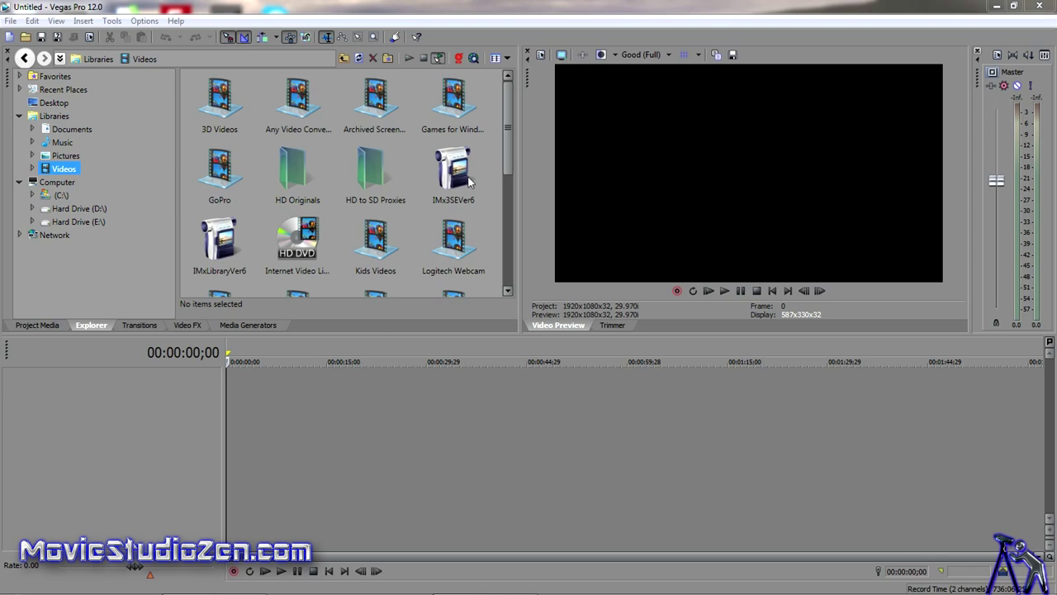
pyautogui.click(11, 20)
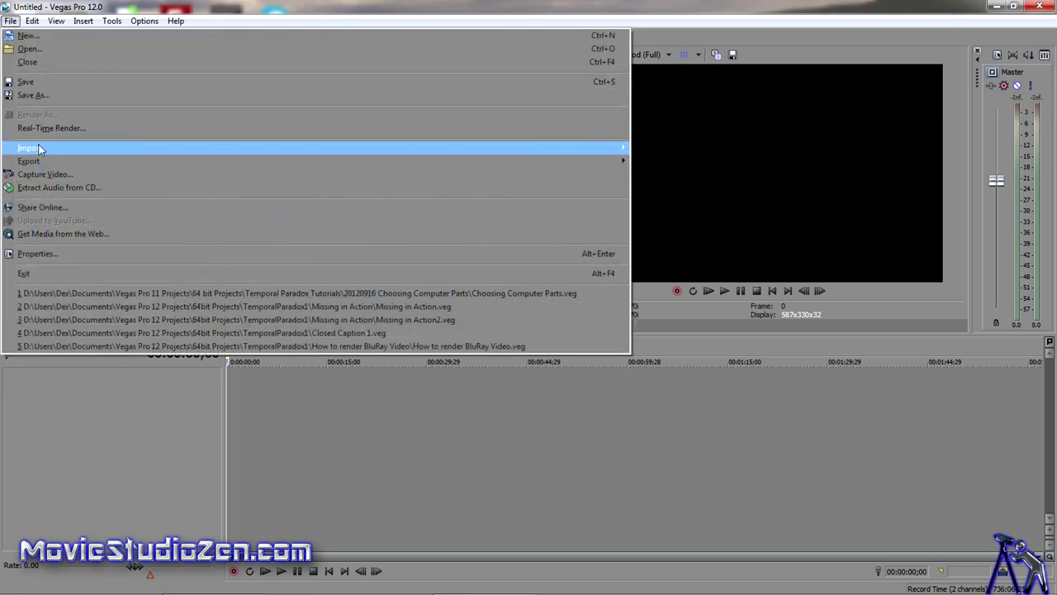
pyautogui.moveTo(143, 151)
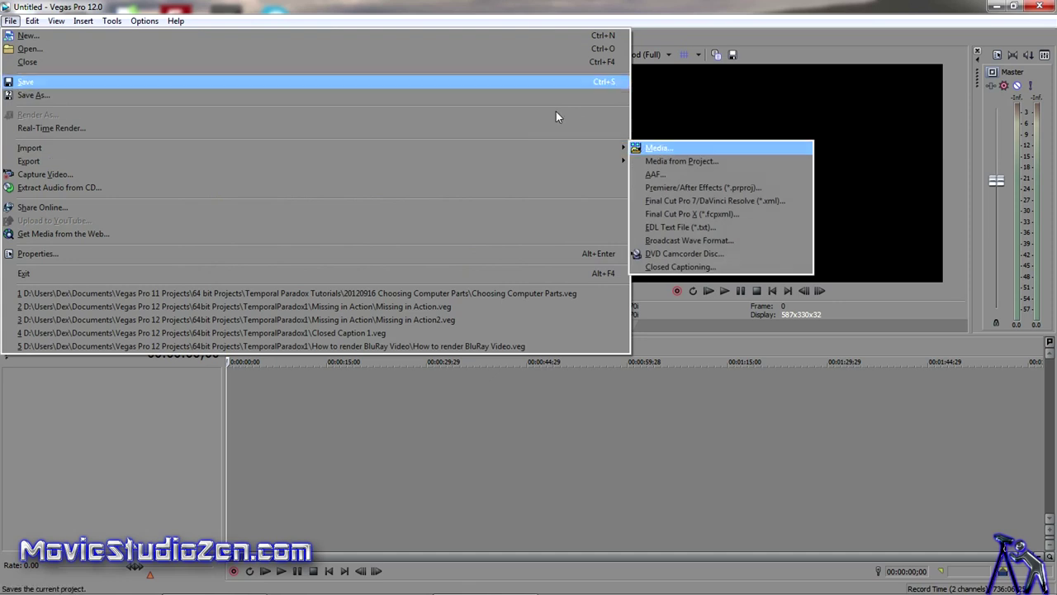
pyautogui.click(519, 10)
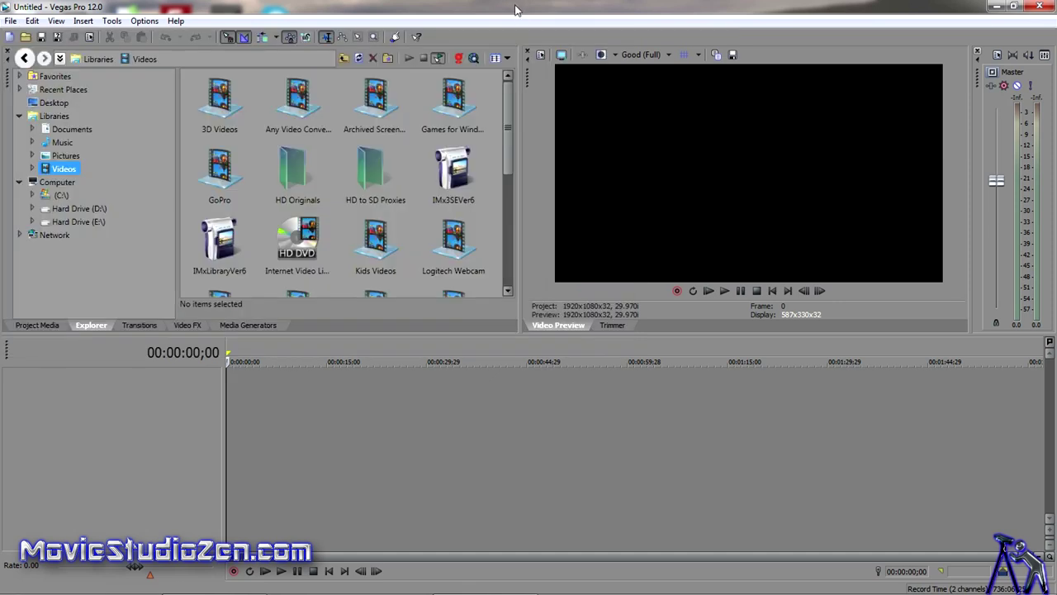
# - Open the Device Explorer window to check for connected devices, and close it again
pyautogui.click(55, 23)
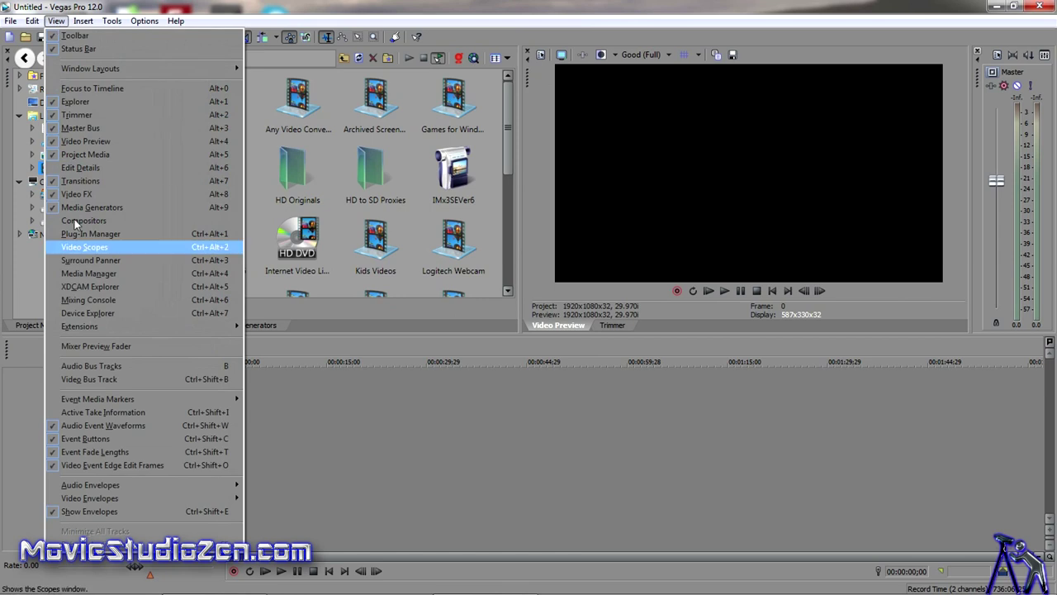
pyautogui.click(91, 313)
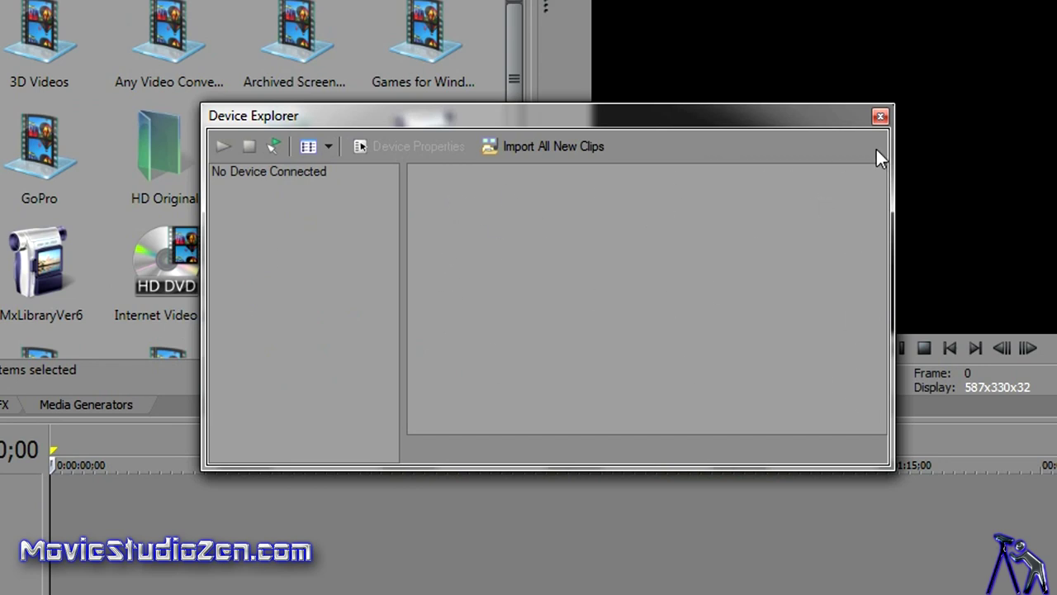
pyautogui.click(880, 116)
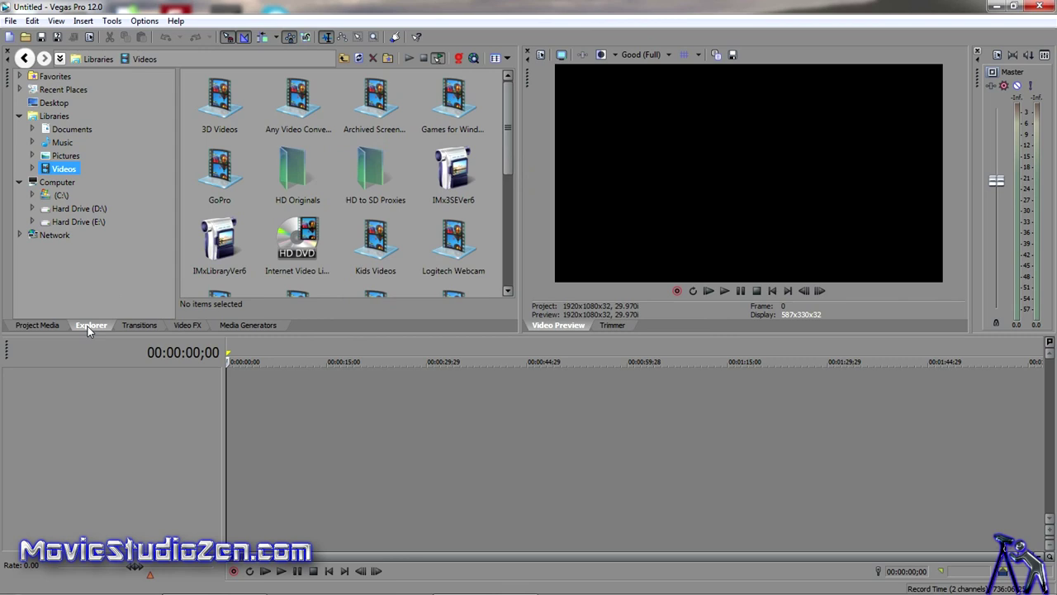
# - Browse the Videos library to the MTS Samples folder within the sample videos folder
pyautogui.click(33, 170)
pyautogui.moveTo(174, 149); pyautogui.dragTo(172, 212)
pyautogui.click(32, 208)
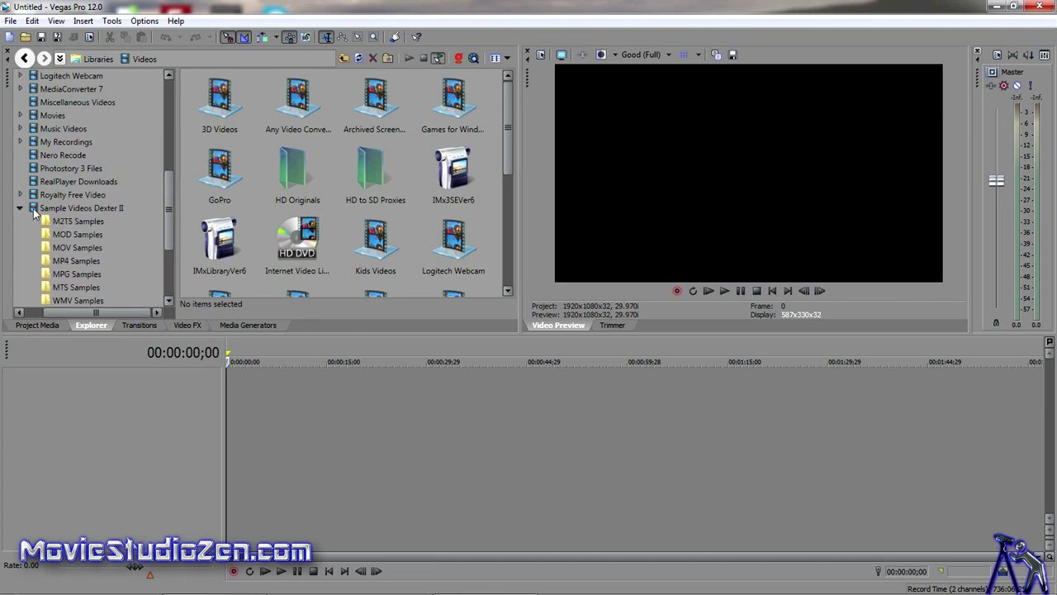
pyautogui.moveTo(167, 216); pyautogui.dragTo(164, 239)
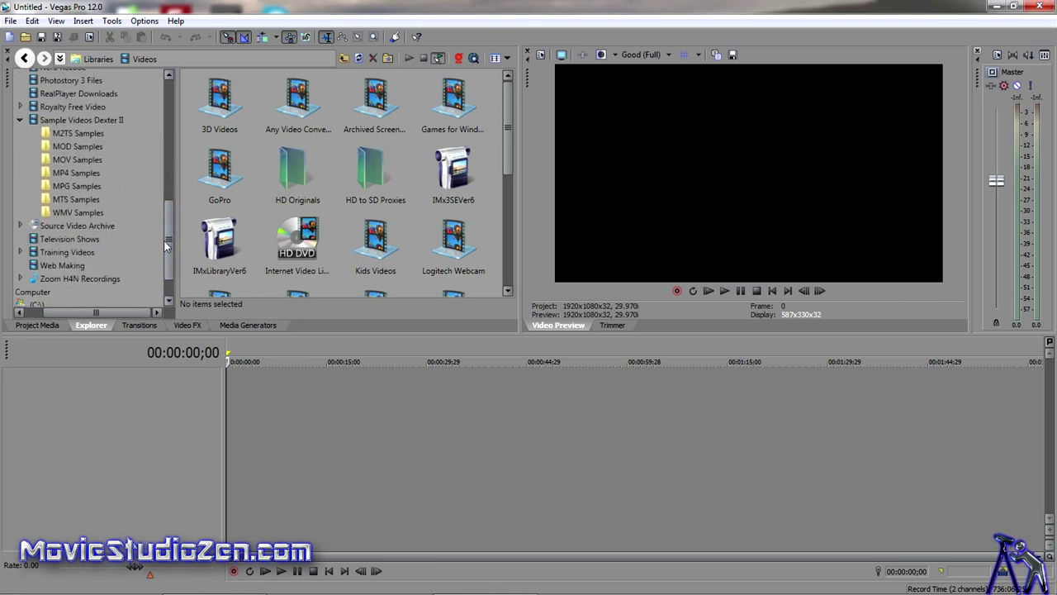
pyautogui.click(72, 199)
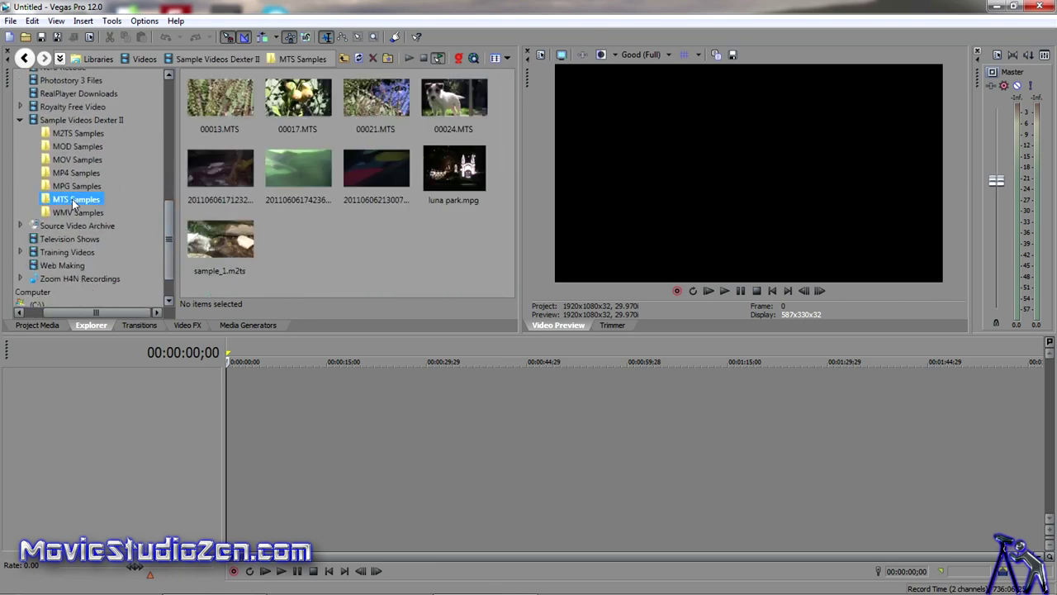
# - Add the clip 00024.MTS to the start of the timeline and match the project video settings to it
pyautogui.click(462, 105)
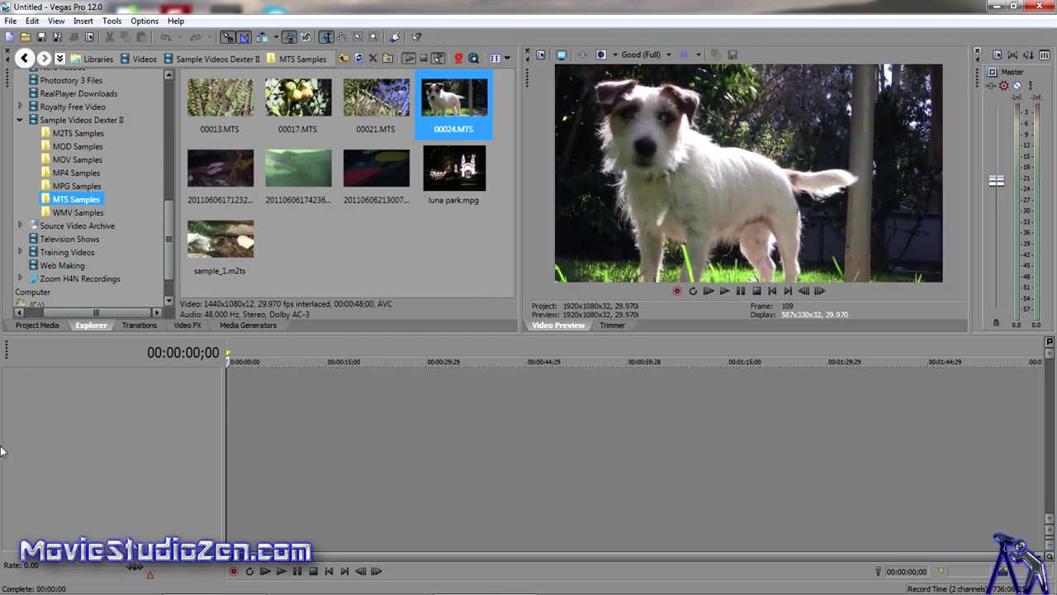
pyautogui.moveTo(454, 99); pyautogui.dragTo(210, 427)
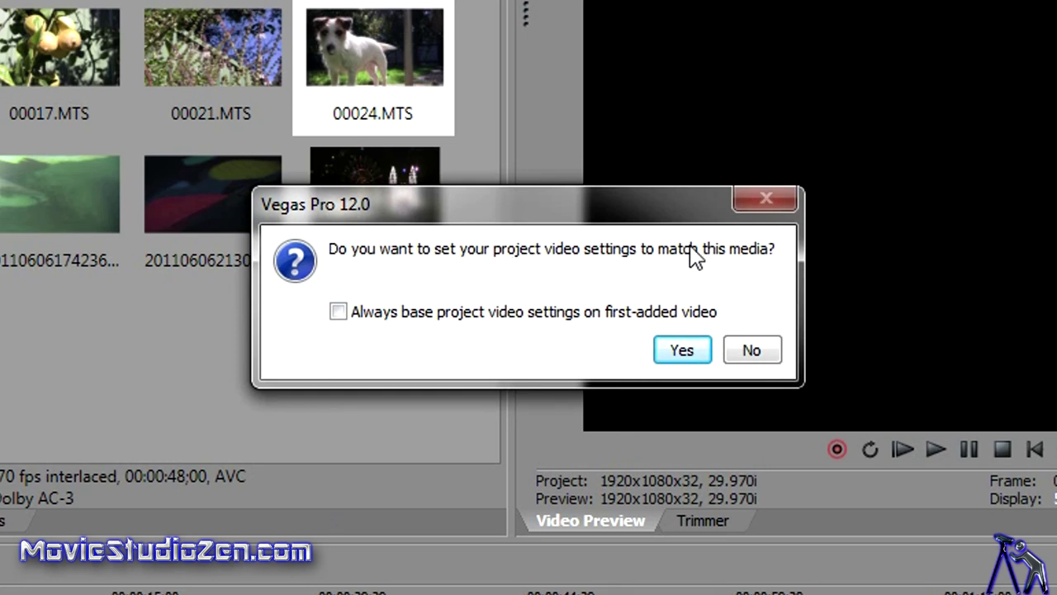
pyautogui.click(682, 352)
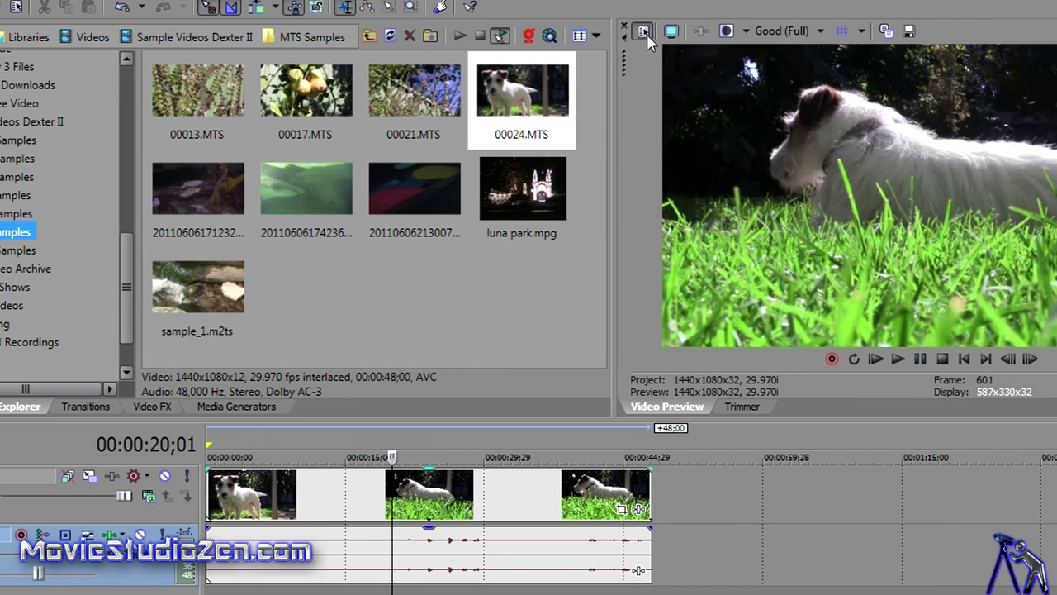
# - In the project properties, set the full-resolution rendering quality to Best
pyautogui.click(721, 33)
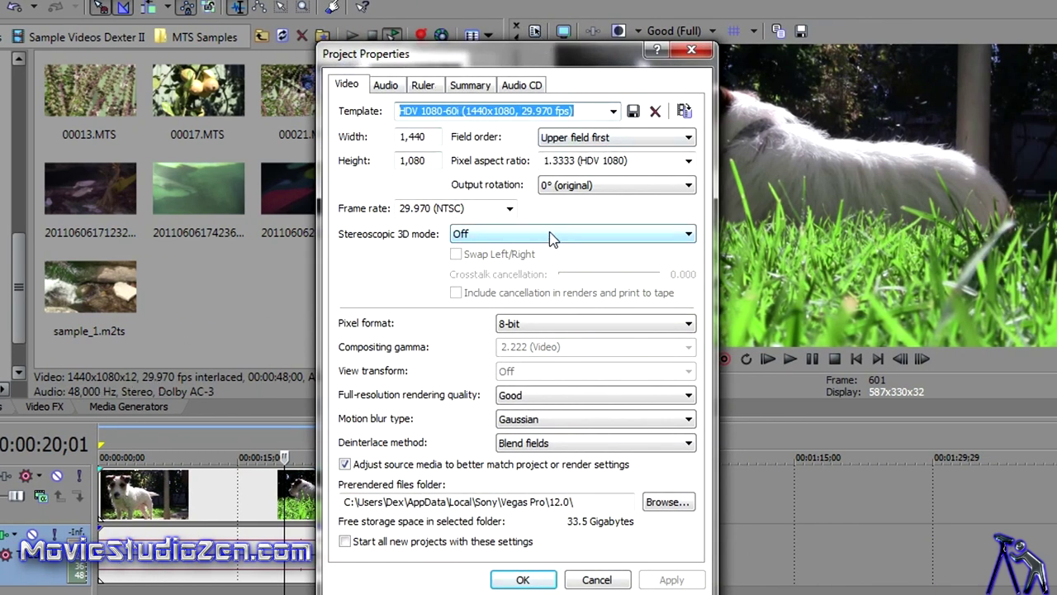
pyautogui.click(573, 398)
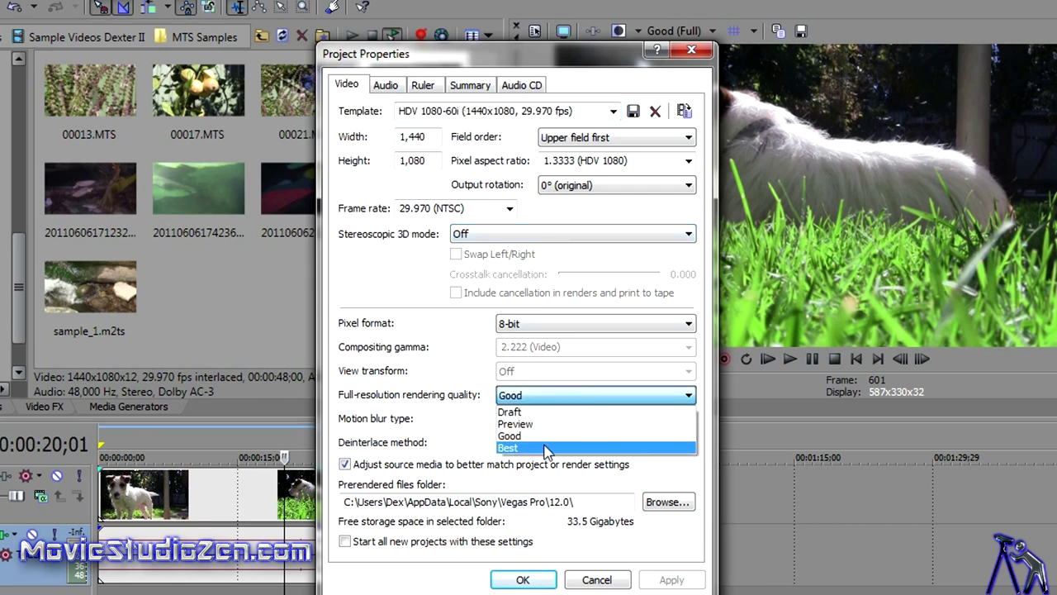
pyautogui.click(545, 448)
# - Change the project's audio resample and stretch quality and apply the project properties
pyautogui.click(386, 87)
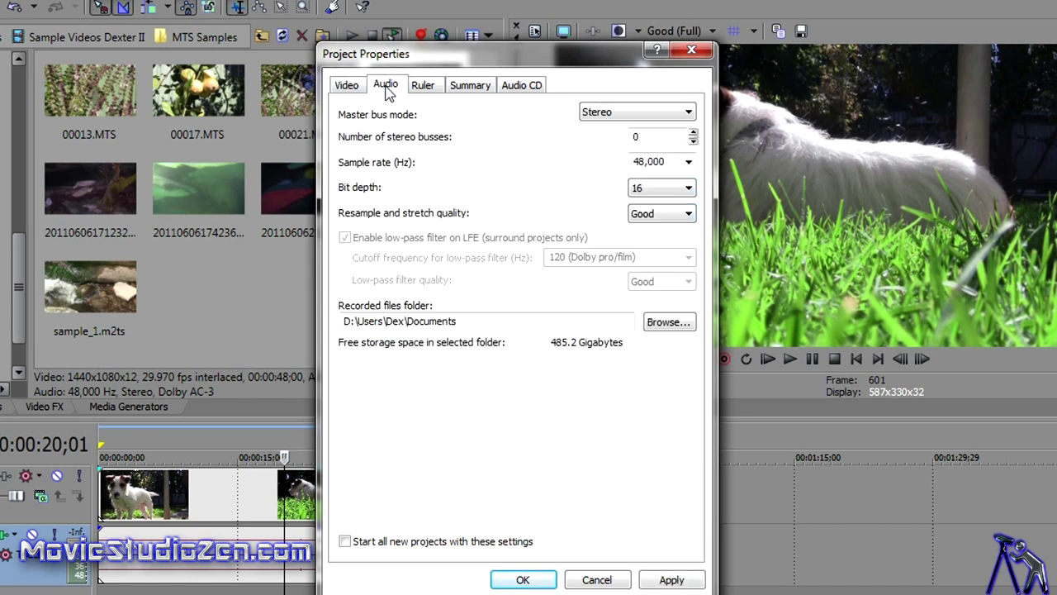
pyautogui.click(663, 214)
pyautogui.click(677, 255)
pyautogui.click(351, 88)
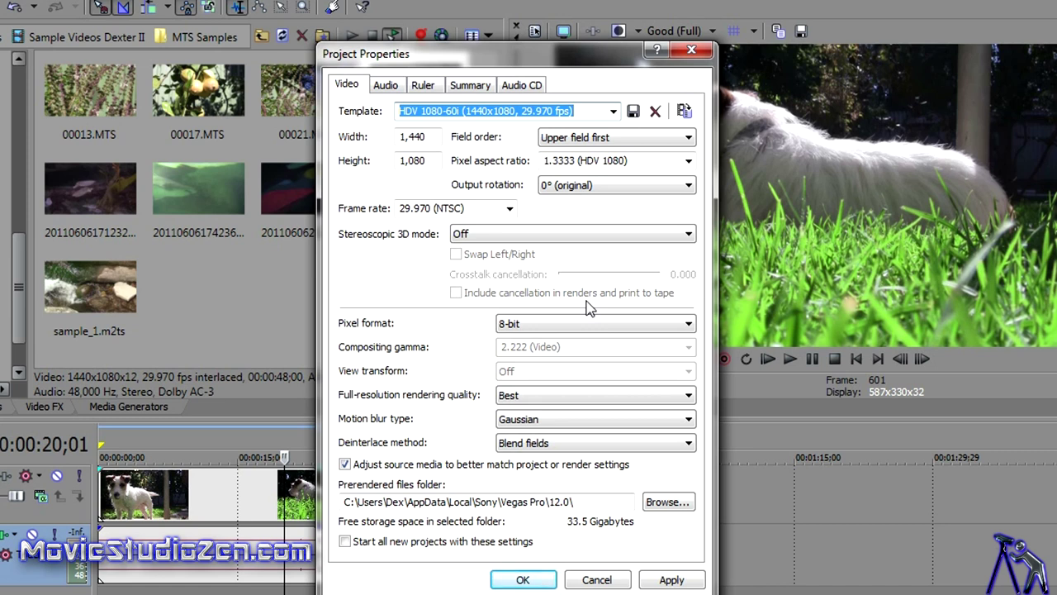
pyautogui.click(654, 582)
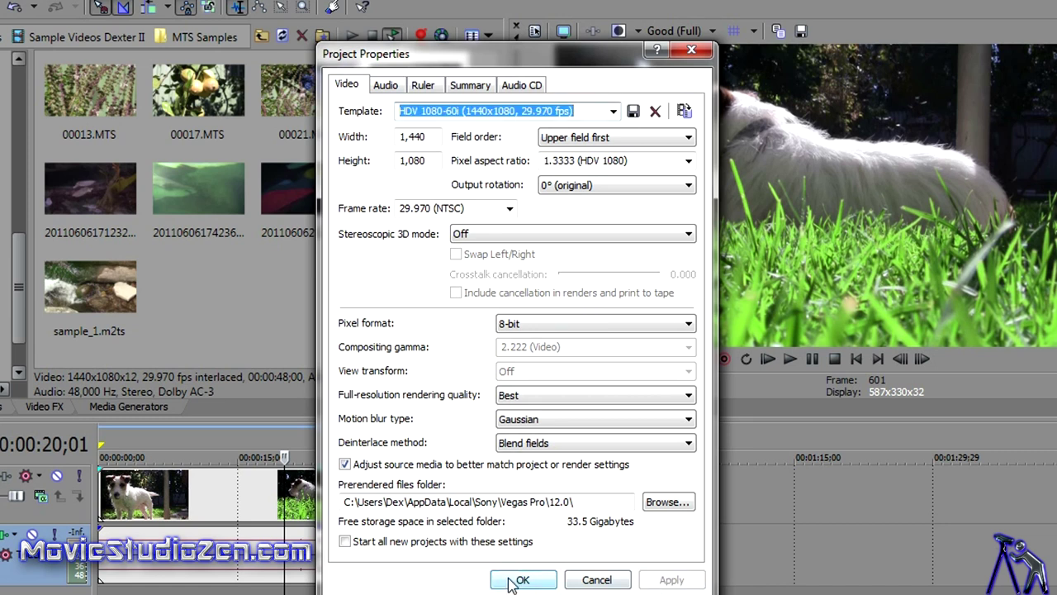
pyautogui.click(514, 582)
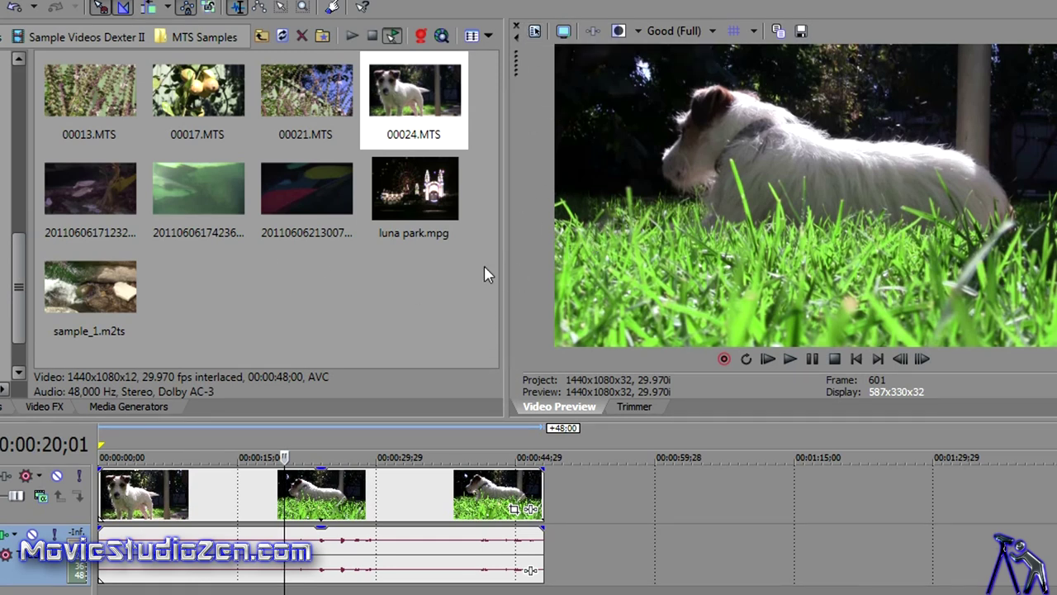
# - View the Match Media Video Settings file chooser from the project properties, and leave it without choosing a file
pyautogui.click(532, 33)
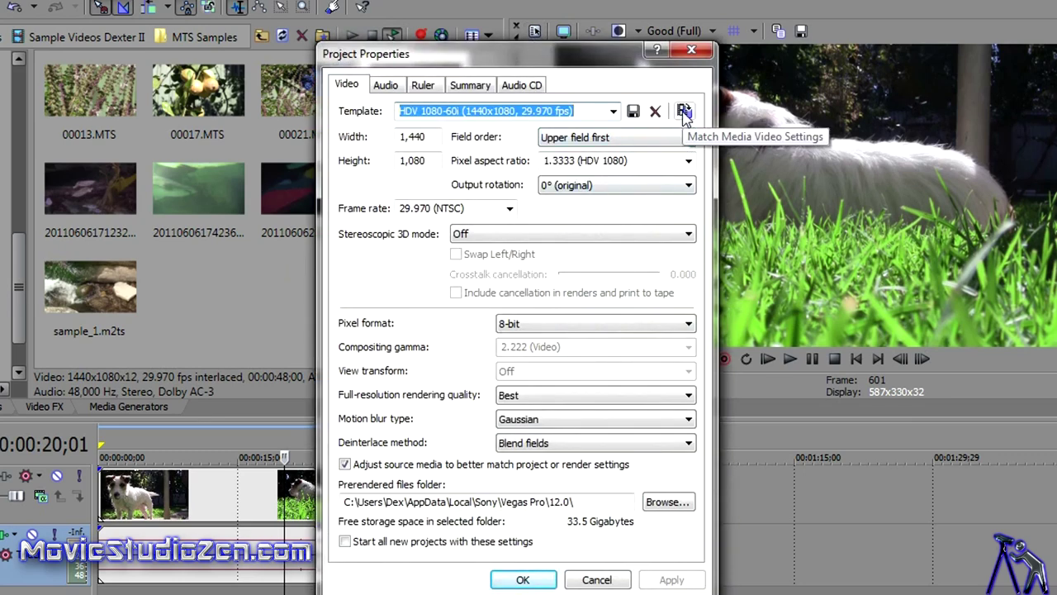
pyautogui.click(684, 112)
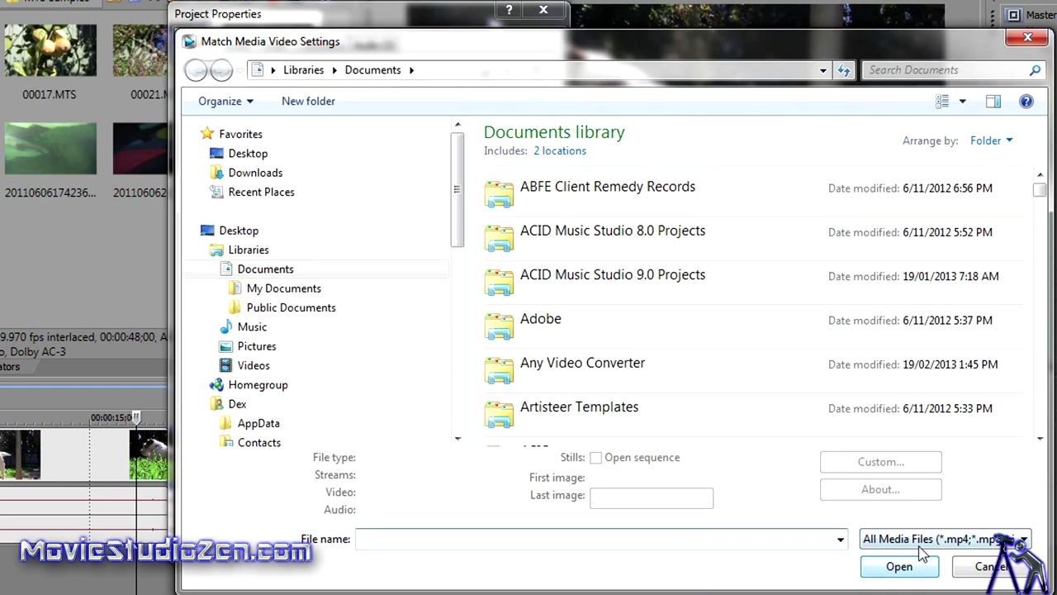
pyautogui.click(1027, 37)
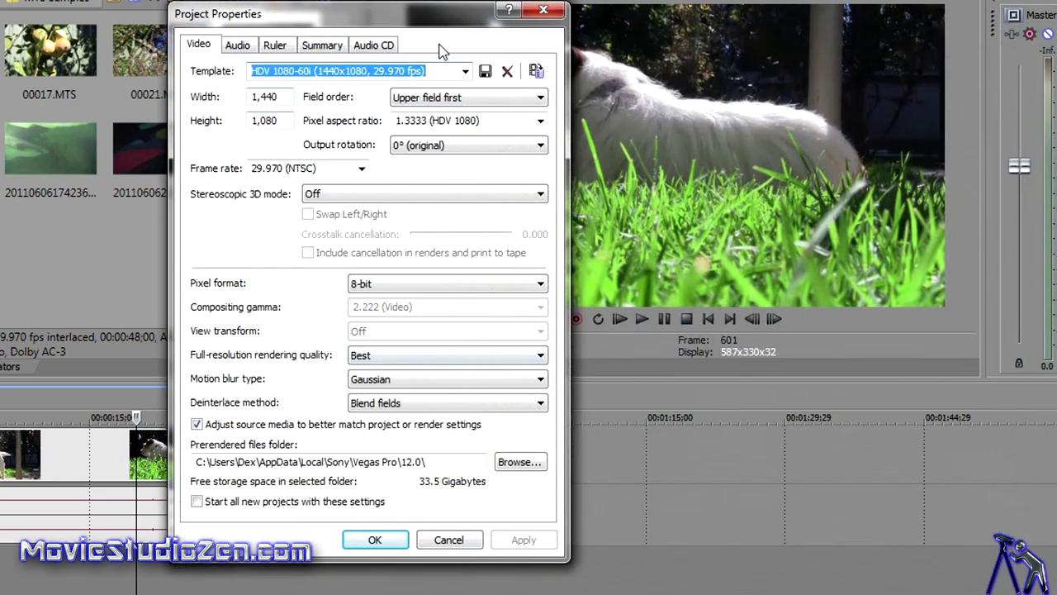
pyautogui.click(373, 538)
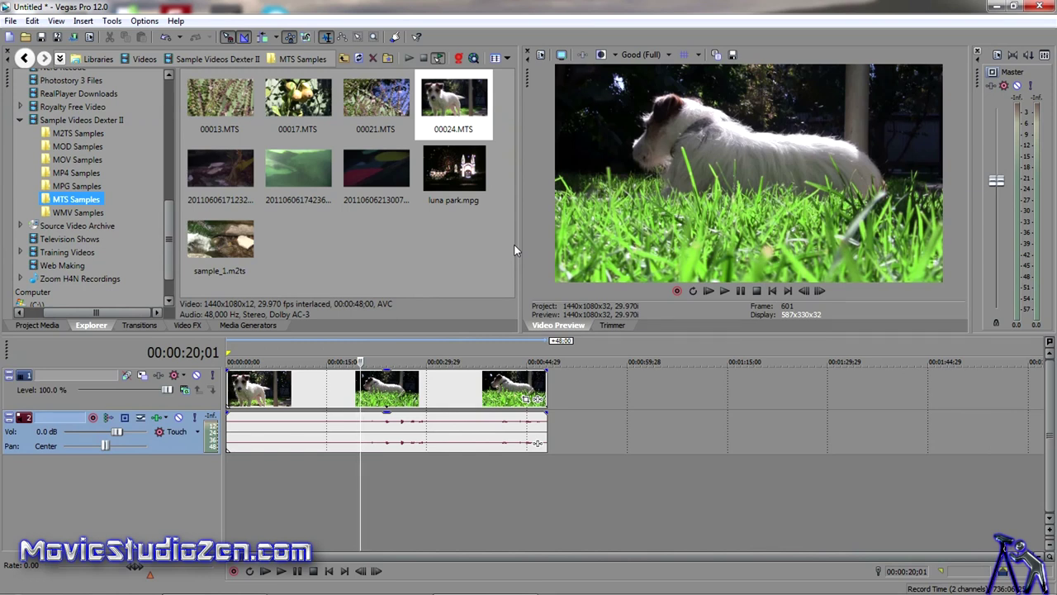
# - Start a render of the project and choose the MainConcept AVC/AAC template Internet HD 1080p as output format
pyautogui.click(12, 21)
pyautogui.click(37, 115)
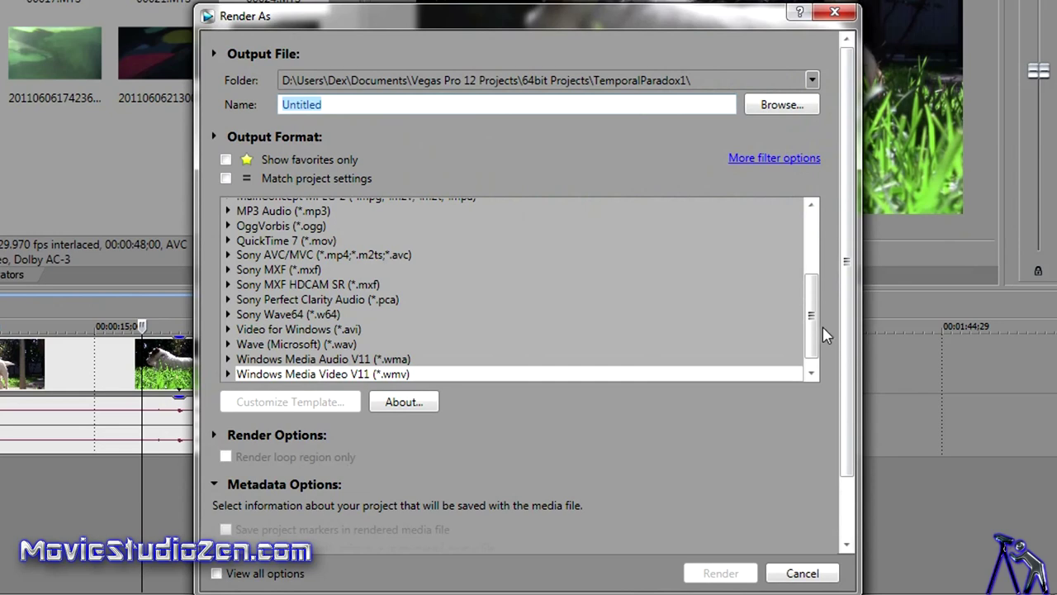
pyautogui.moveTo(813, 330); pyautogui.dragTo(814, 294)
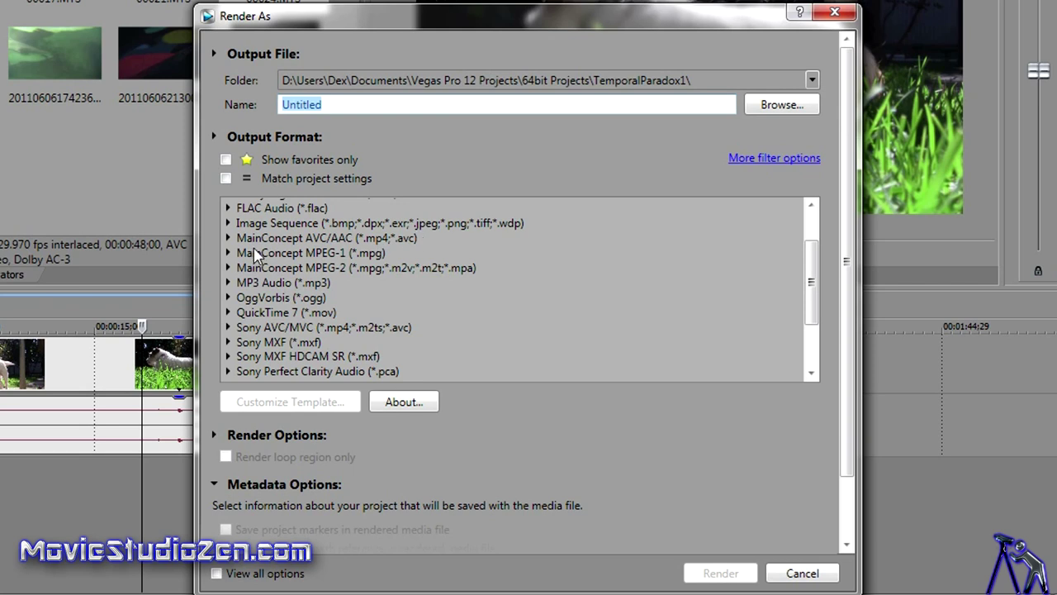
pyautogui.click(229, 240)
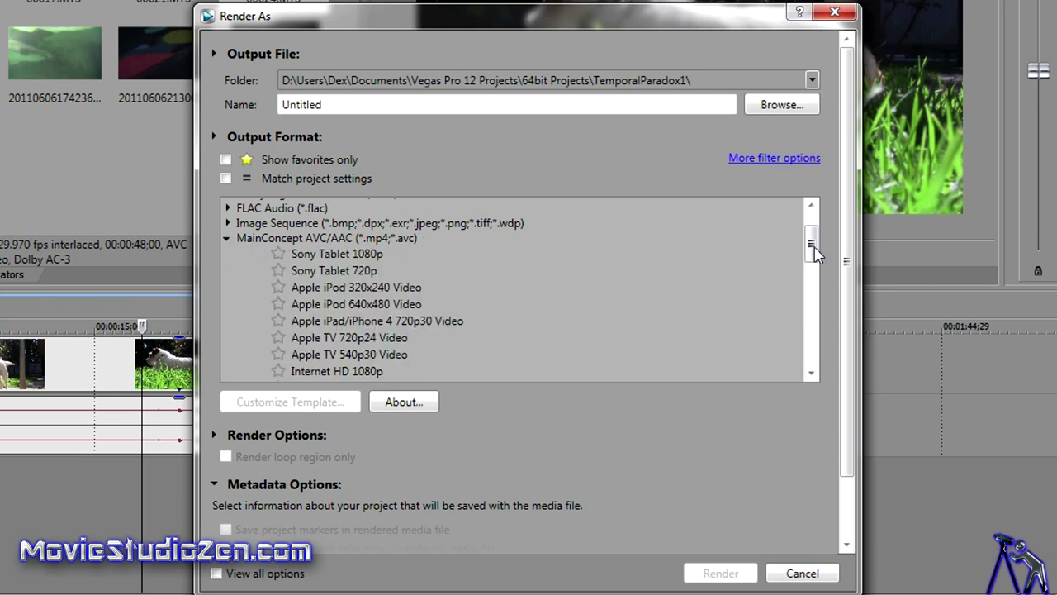
pyautogui.moveTo(812, 247); pyautogui.dragTo(816, 279)
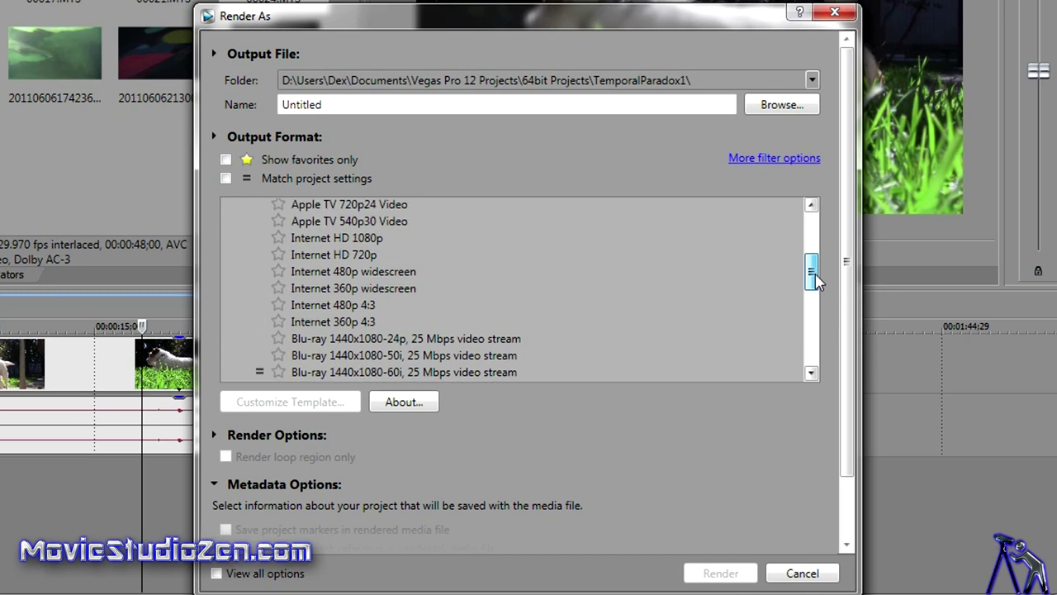
pyautogui.click(309, 240)
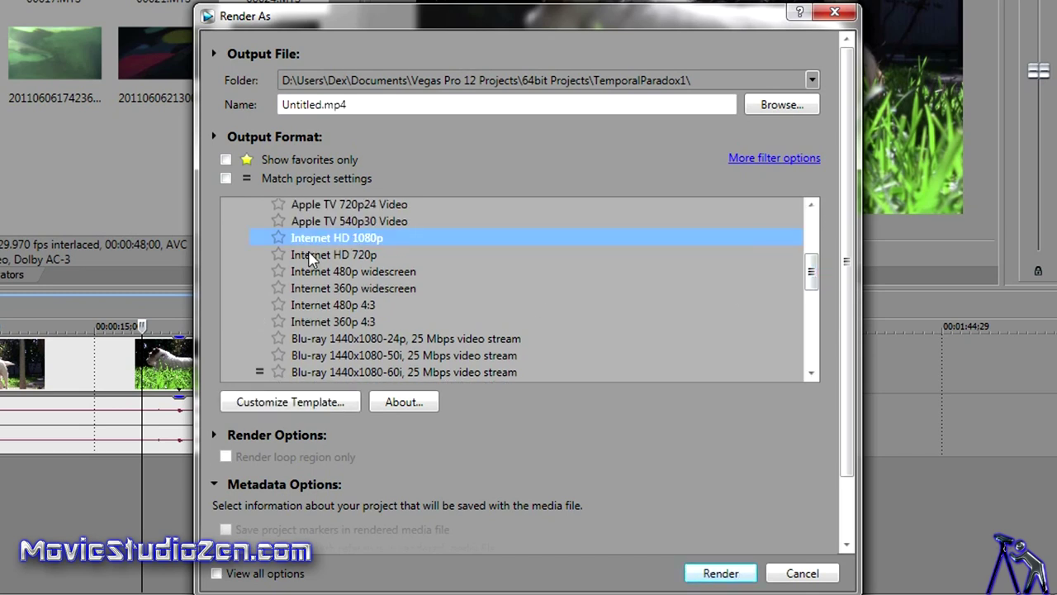
pyautogui.click(311, 256)
pyautogui.click(314, 238)
# - Customize the Internet HD 1080p template so the source is not allowed to adjust the frame rate
pyautogui.click(298, 404)
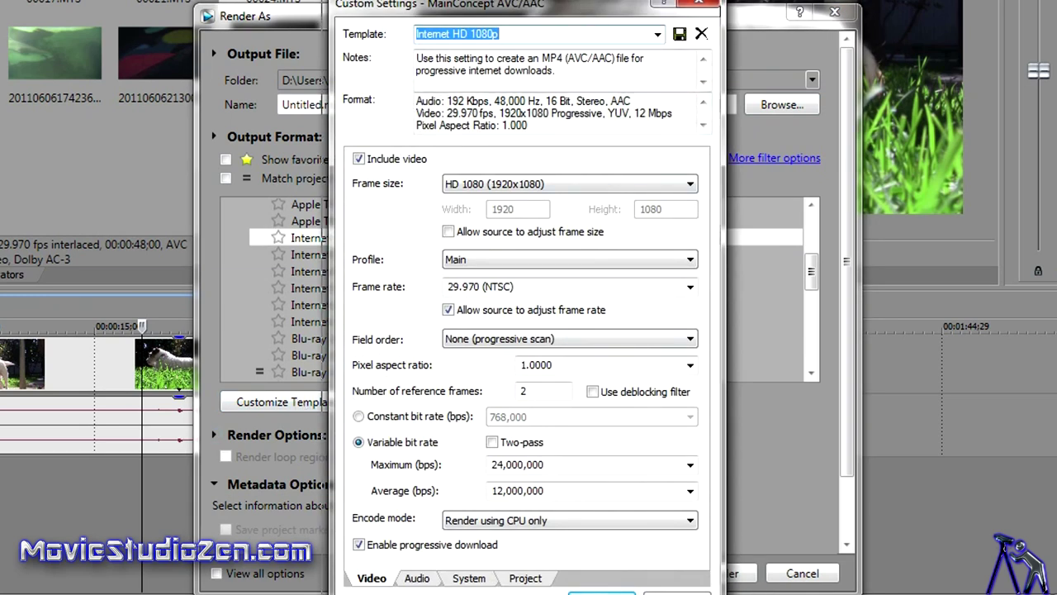
pyautogui.moveTo(579, 3); pyautogui.dragTo(575, 0)
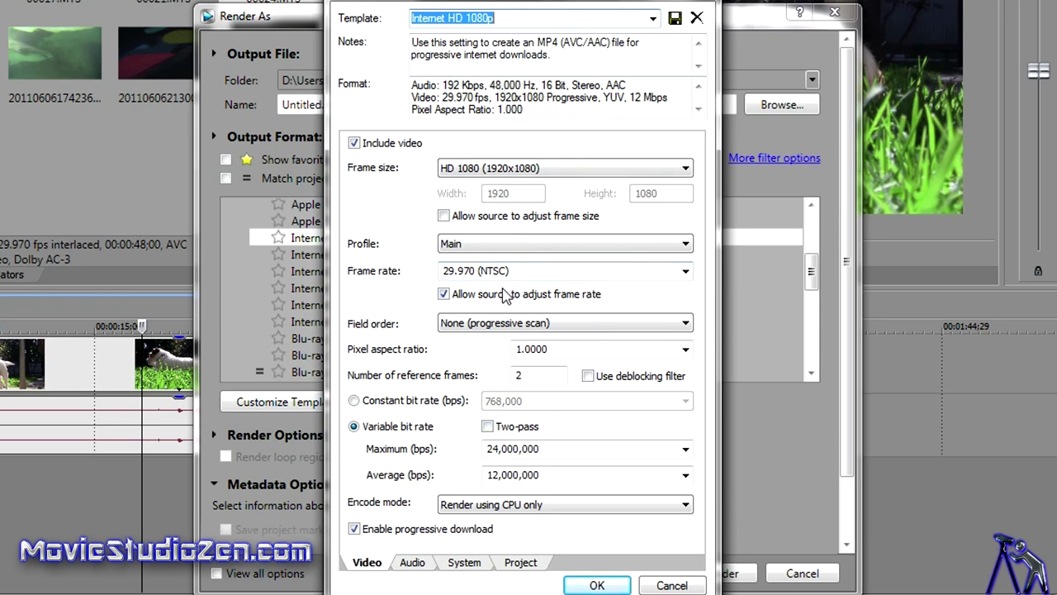
pyautogui.click(444, 294)
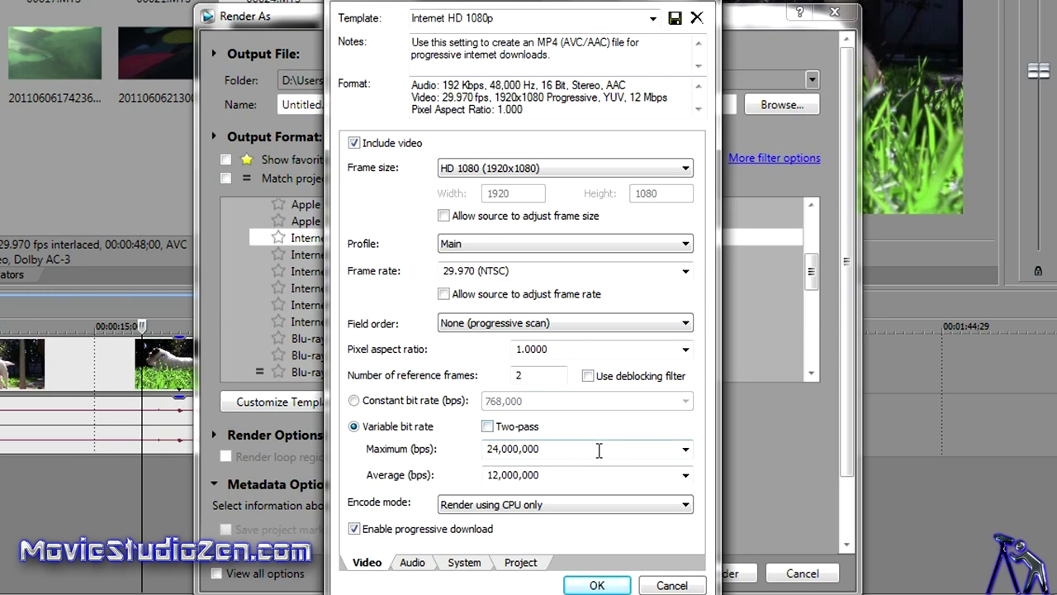
# - Examine the maximum bit rate choices and the system settings of the custom render template
pyautogui.click(685, 449)
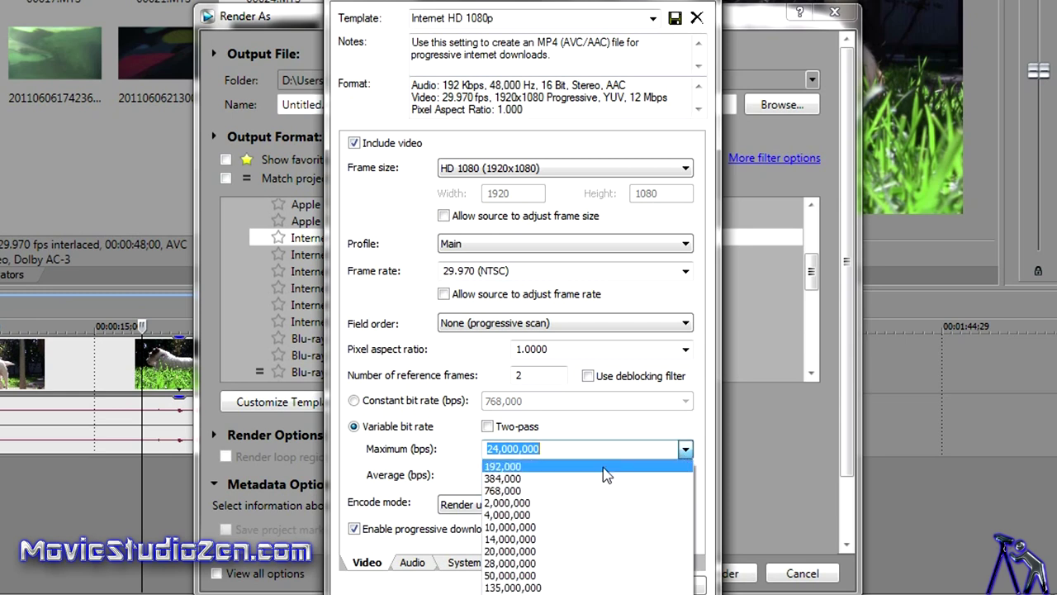
pyautogui.click(571, 448)
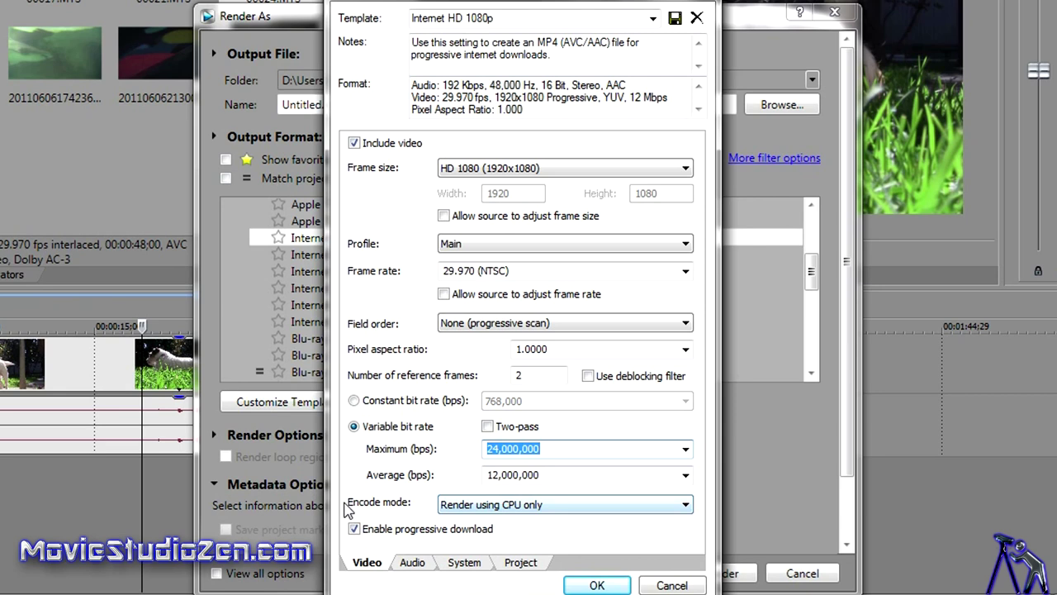
pyautogui.click(465, 563)
pyautogui.click(378, 205)
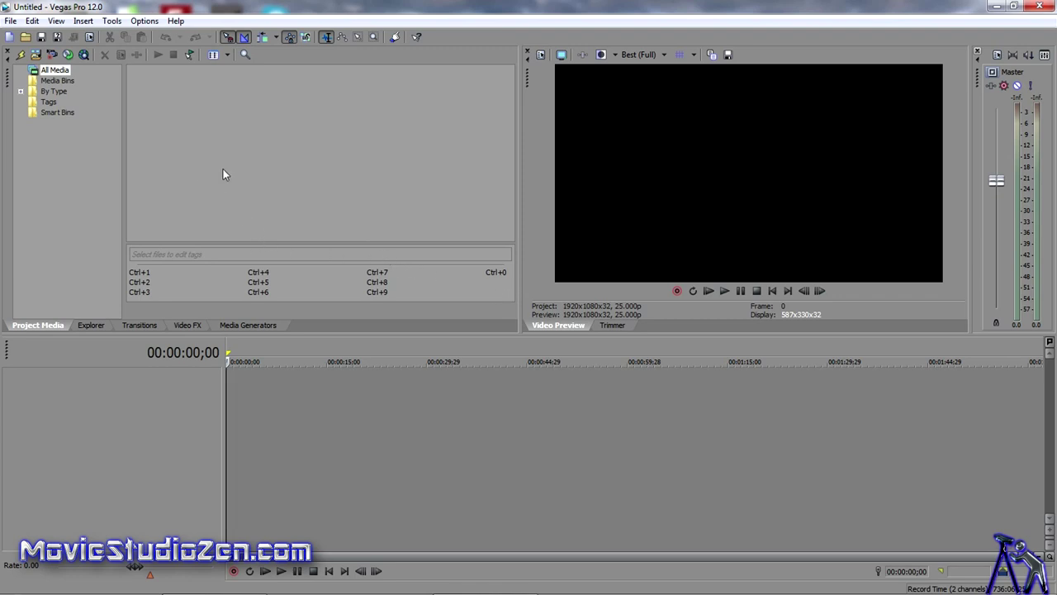
# - In the video preferences, select NVIDIA Corporation (GeForce GTX 460) for GPU acceleration of video processing
pyautogui.click(144, 21)
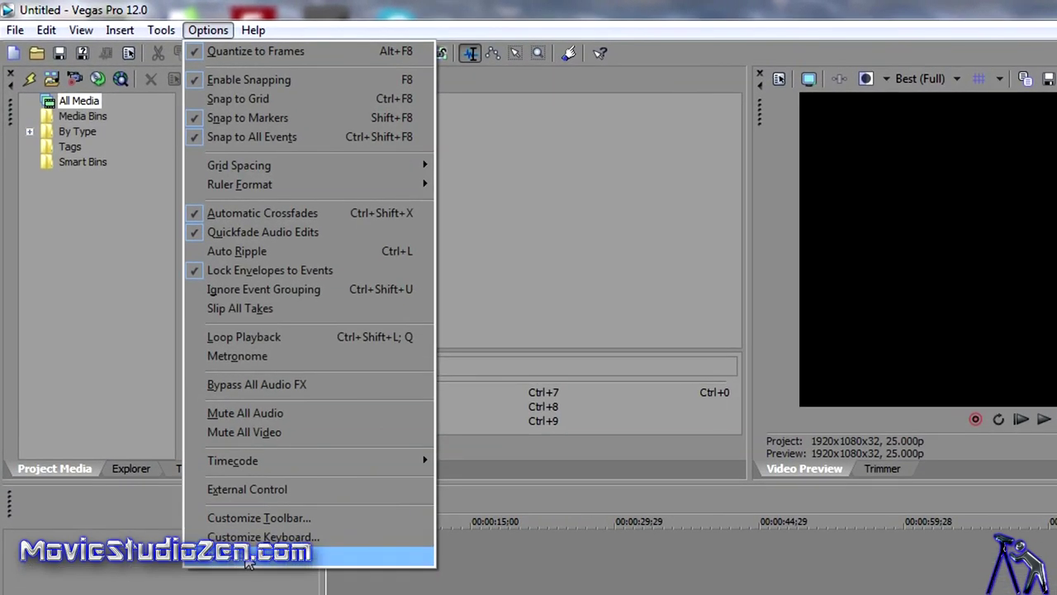
pyautogui.click(187, 431)
pyautogui.click(638, 132)
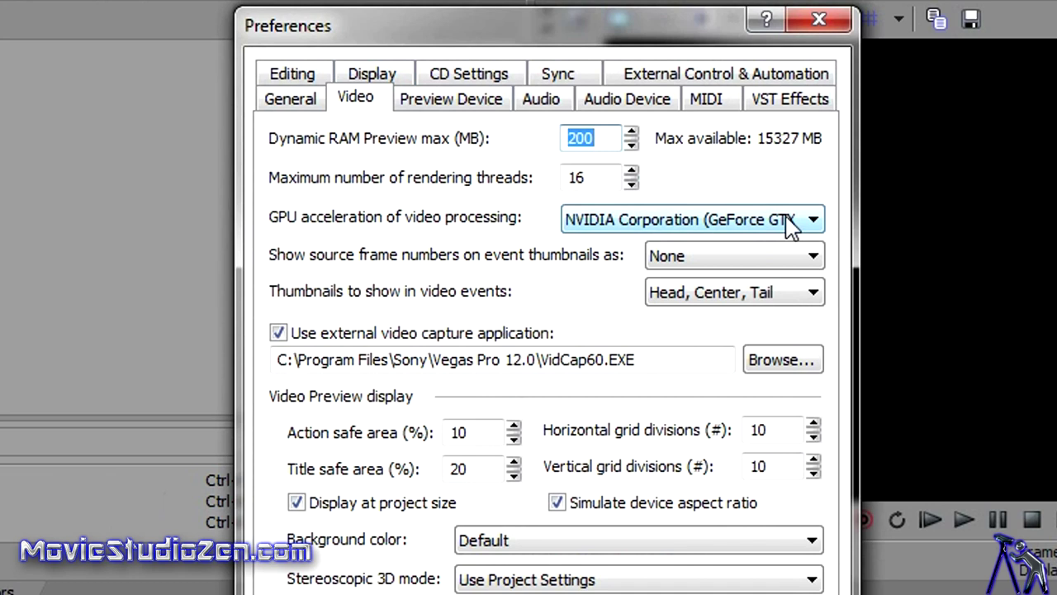
pyautogui.click(811, 236)
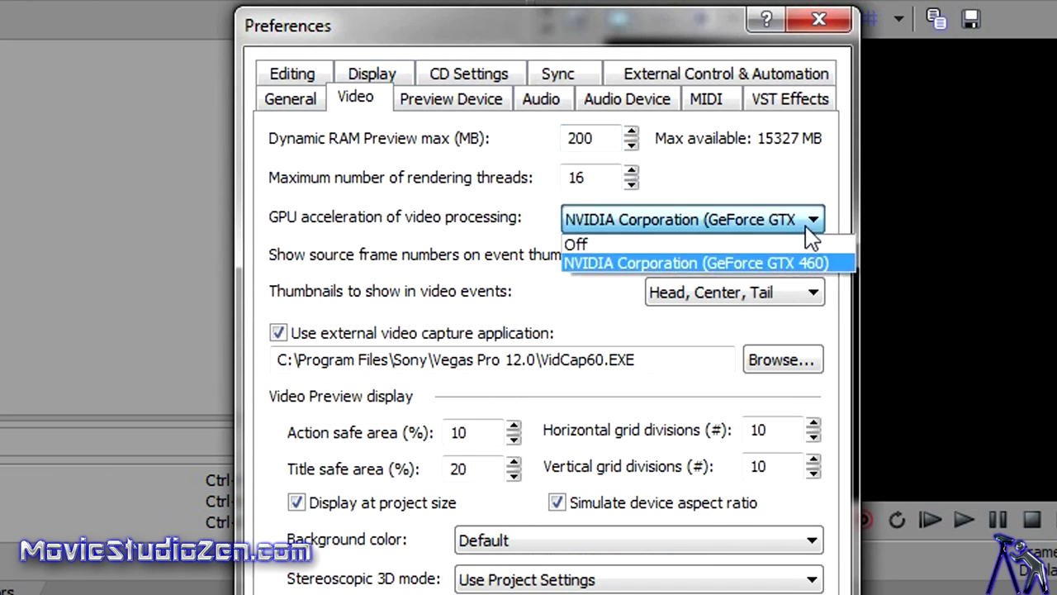
pyautogui.click(780, 265)
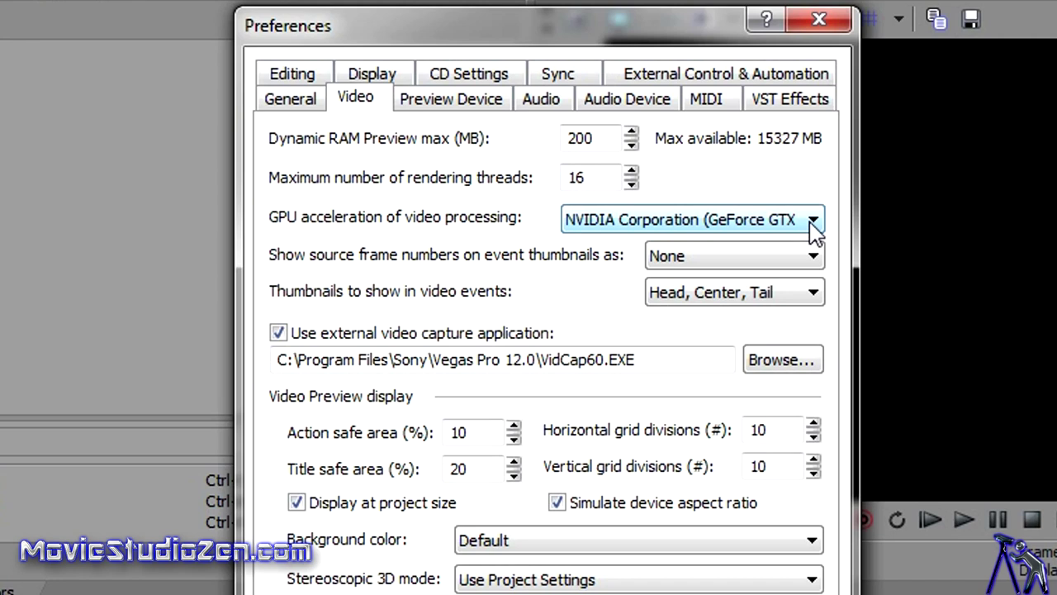
pyautogui.click(812, 221)
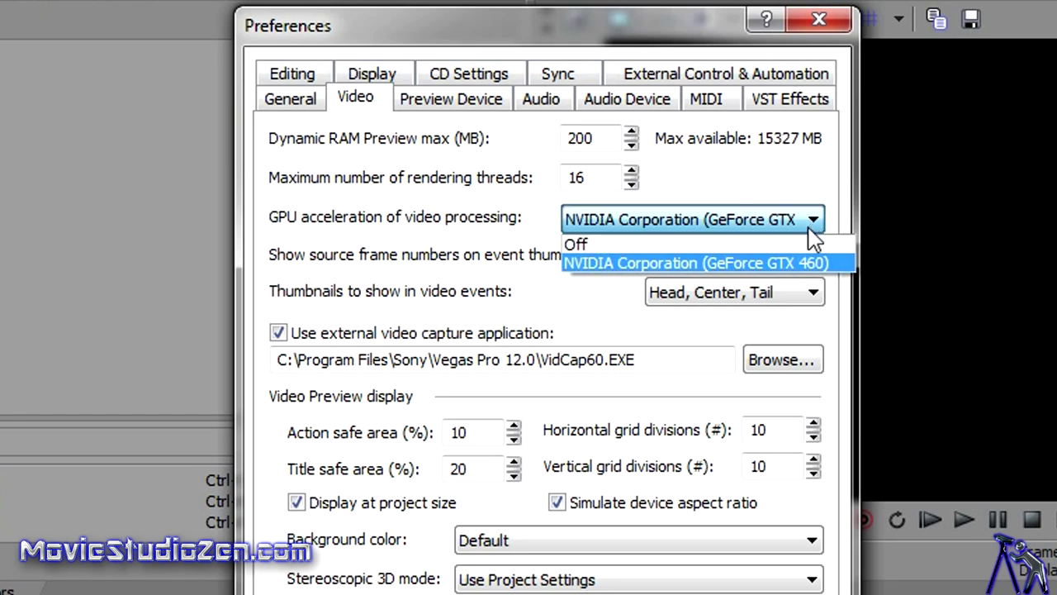
pyautogui.click(813, 220)
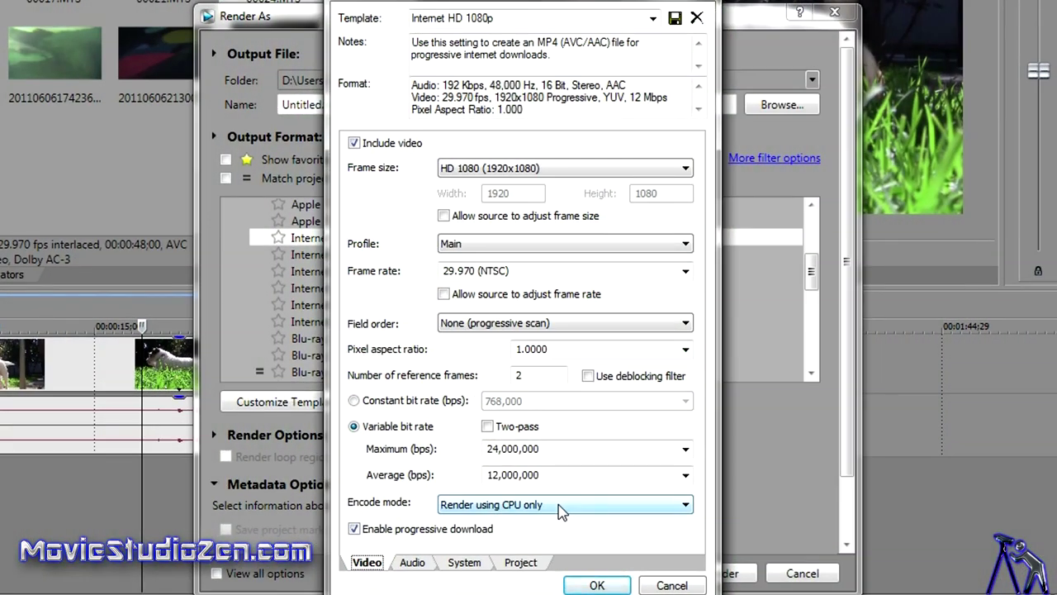
# - Open the encode mode choices in the custom settings of the MainConcept AVC/AAC template
pyautogui.click(560, 505)
pyautogui.click(559, 505)
pyautogui.click(559, 505)
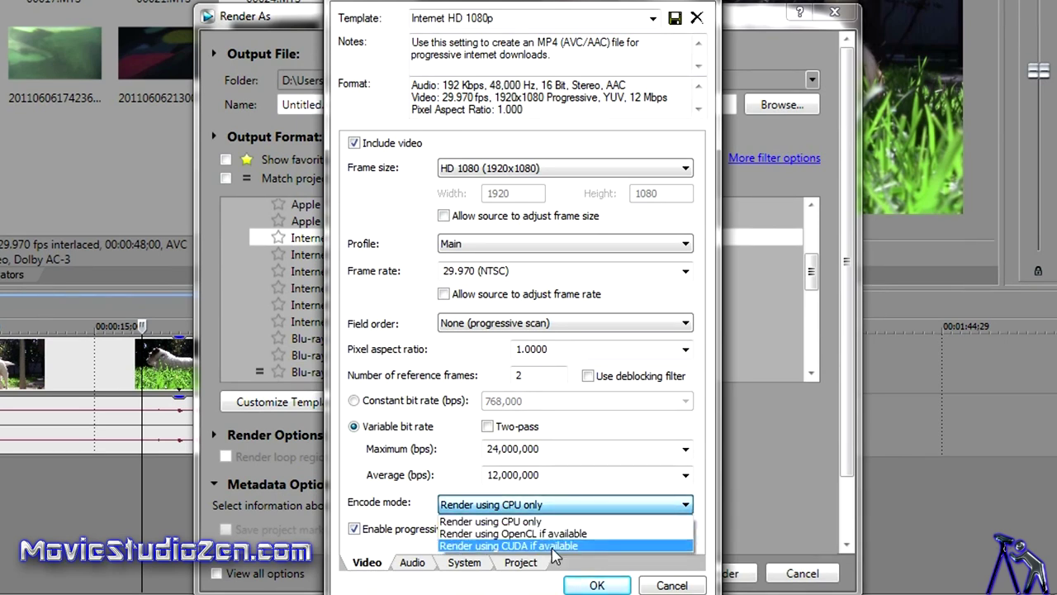